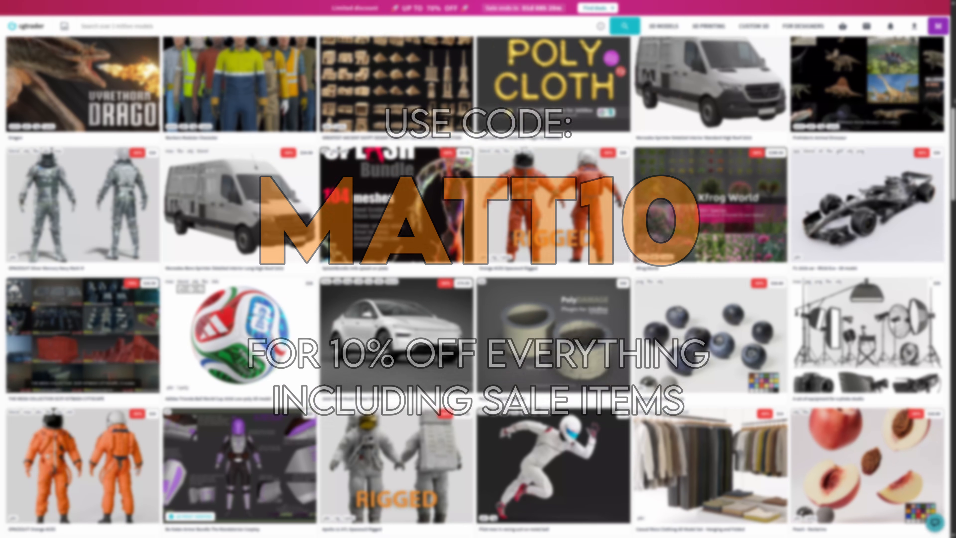
Step: Browse the featured 3D model listings on CGTrader
scroll(478, 286, down, 5)
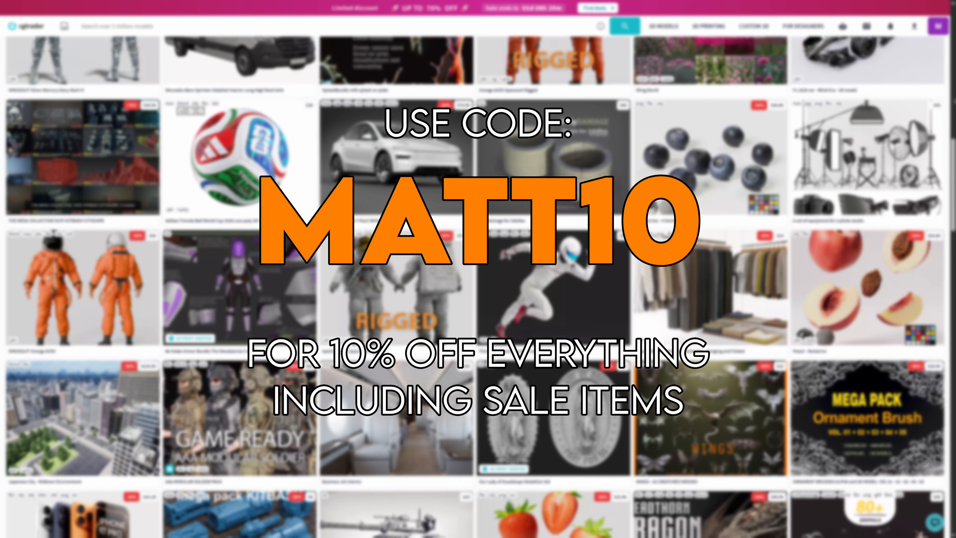
scroll(478, 286, down, 5)
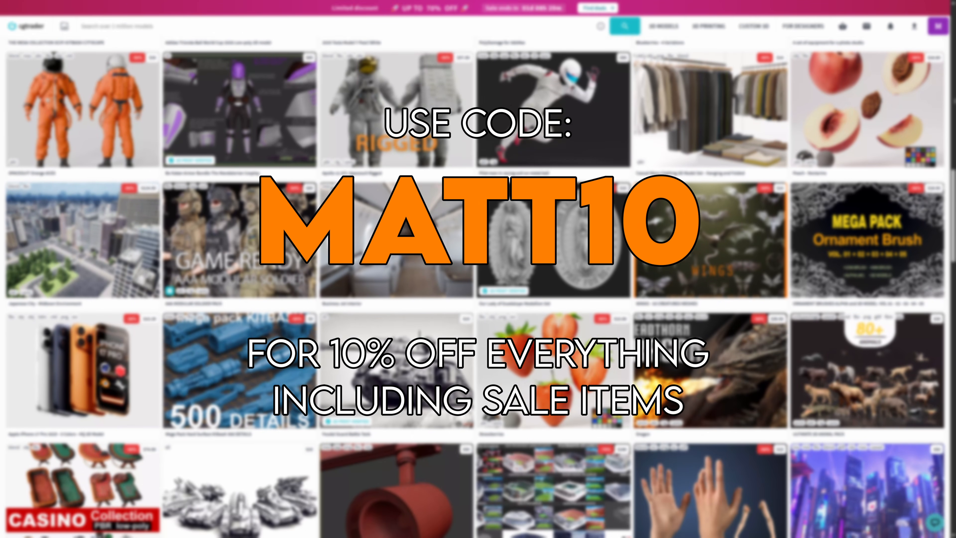
scroll(478, 286, down, 1)
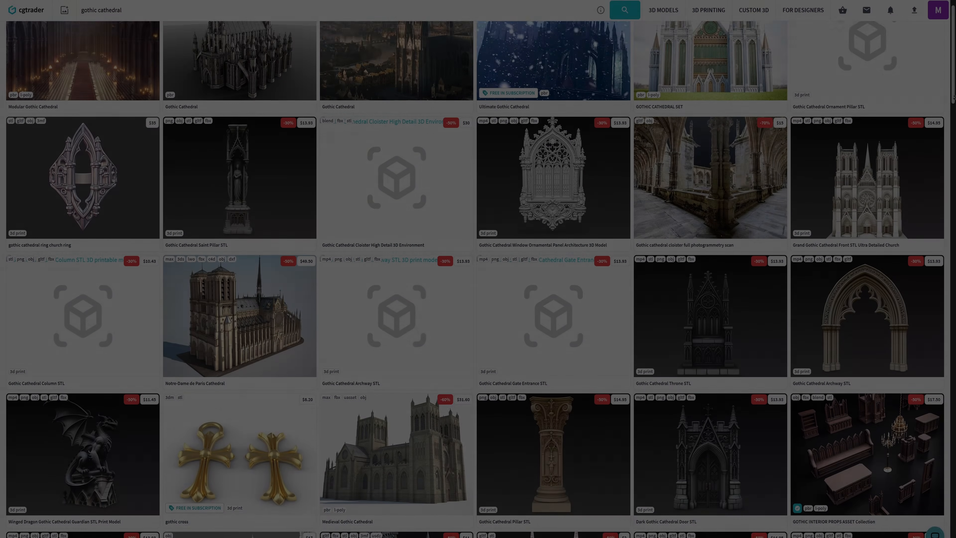
Step: Look through the gothic cathedral search results for suitable environment models
scroll(478, 269, down, 5)
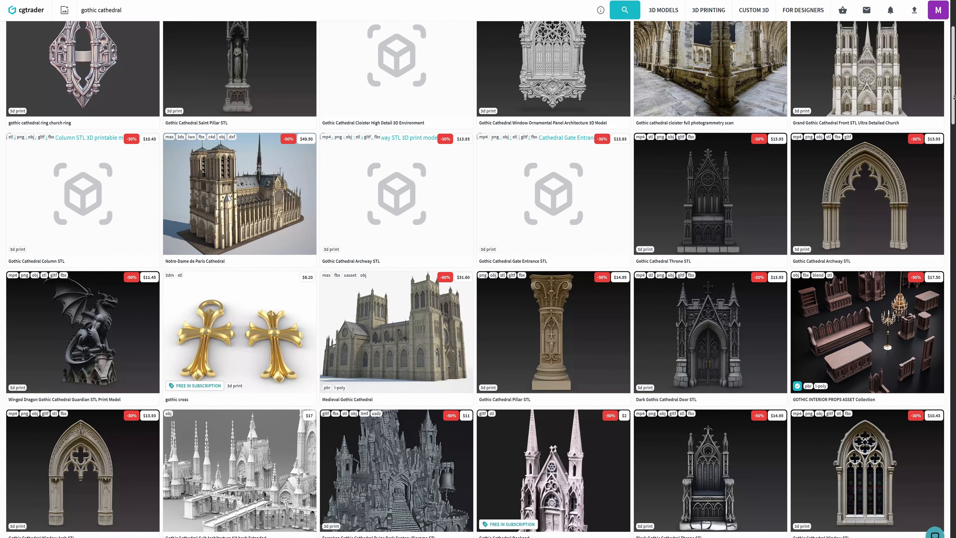
scroll(478, 269, down, 6)
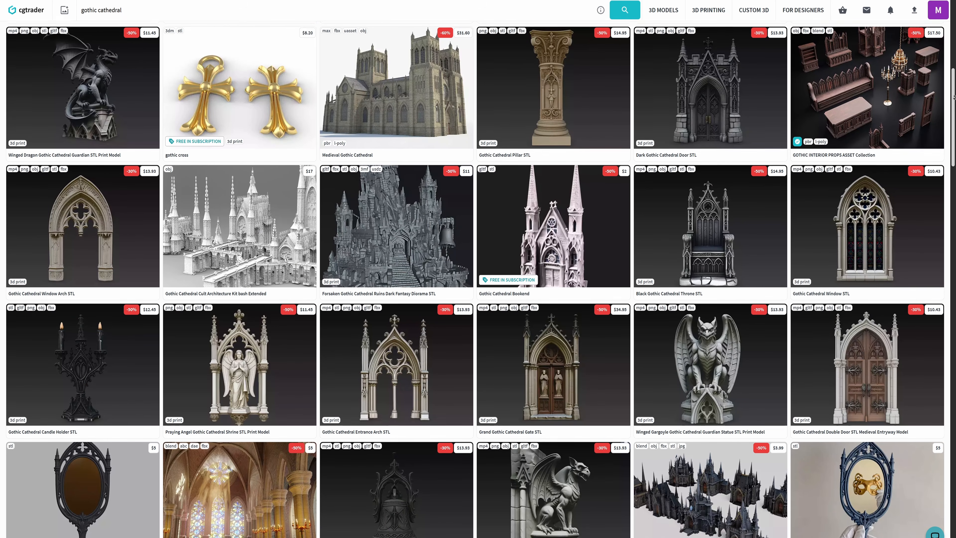
scroll(478, 269, down, 6)
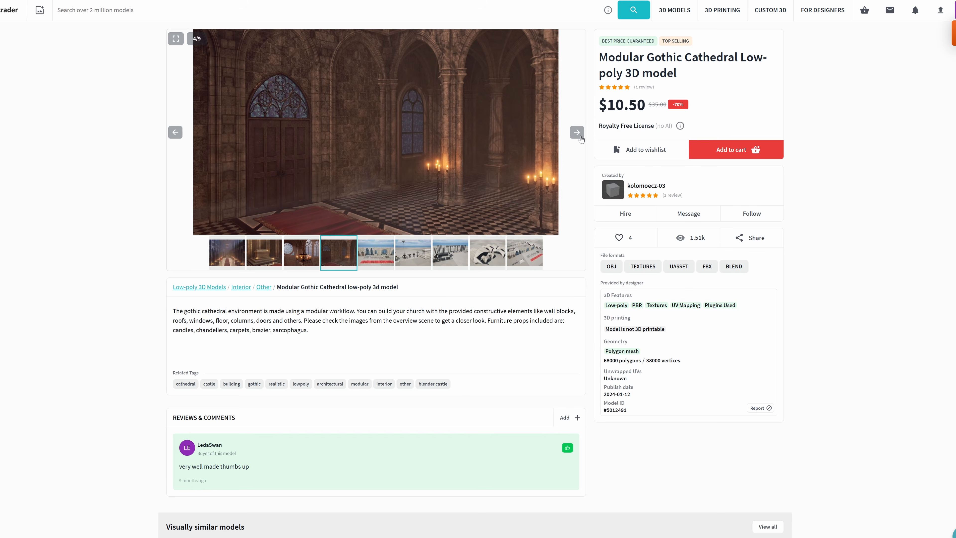
Step: View the preview images of the Modular Gothic Cathedral model, including its walls, windows and furniture props
click(580, 137)
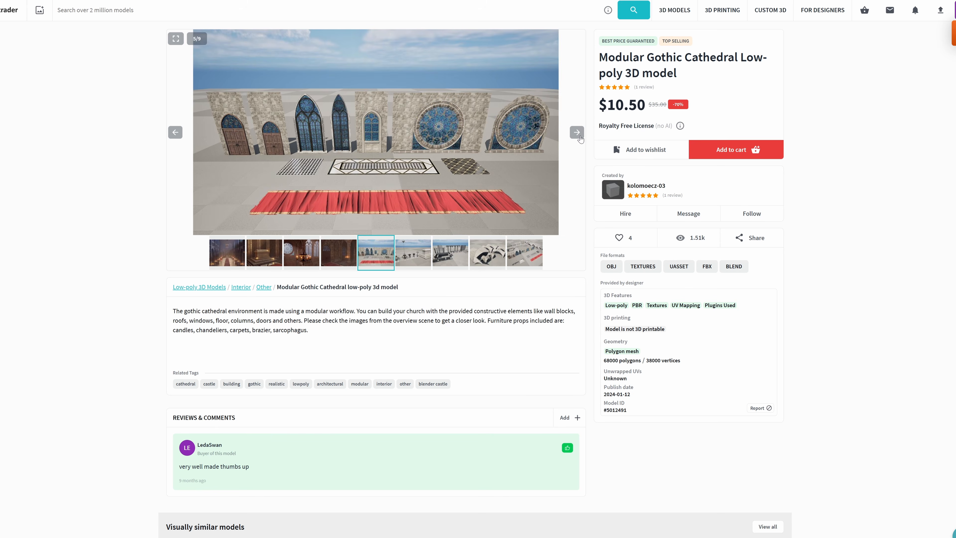
click(577, 132)
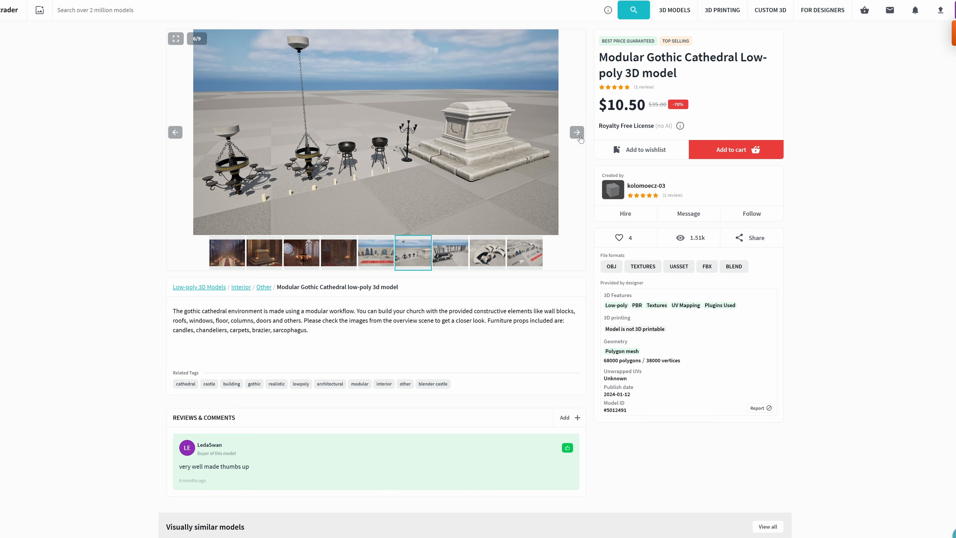
click(577, 132)
click(577, 133)
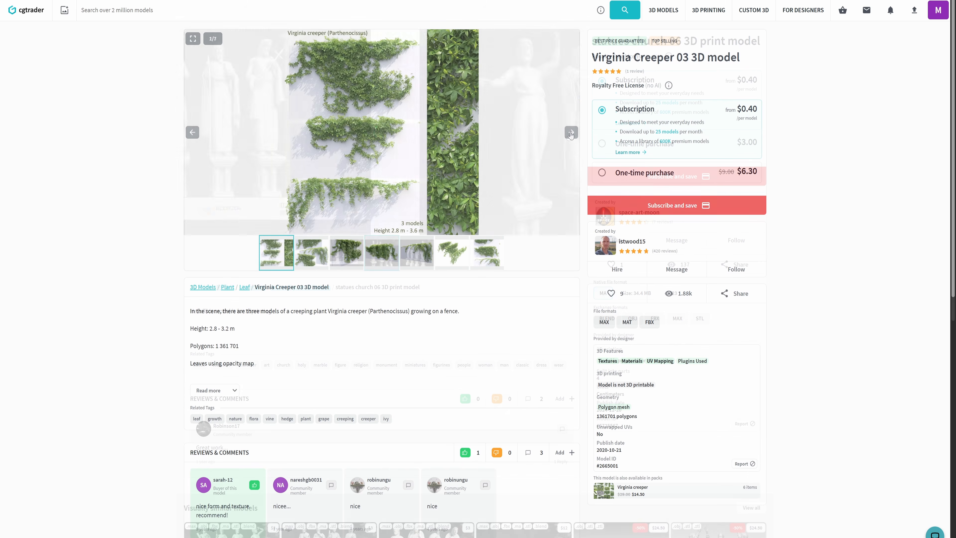
Step: View the preview images of the Virginia Creeper 03 model to examine its climbing plant variations
click(571, 133)
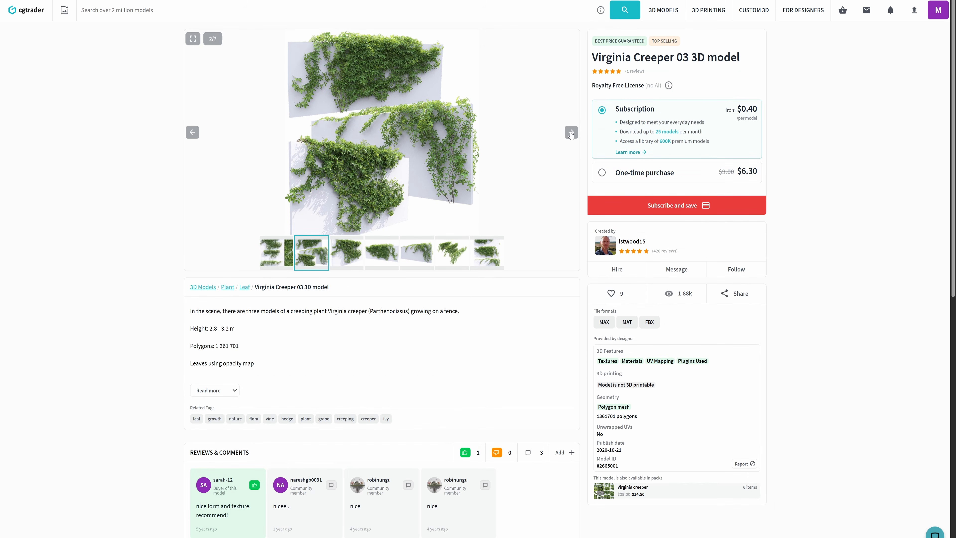
click(570, 132)
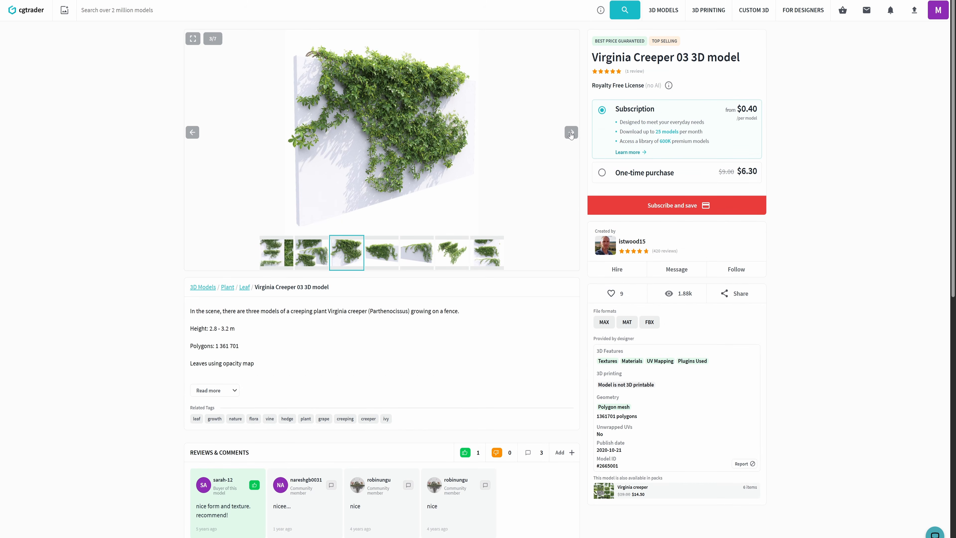
click(571, 132)
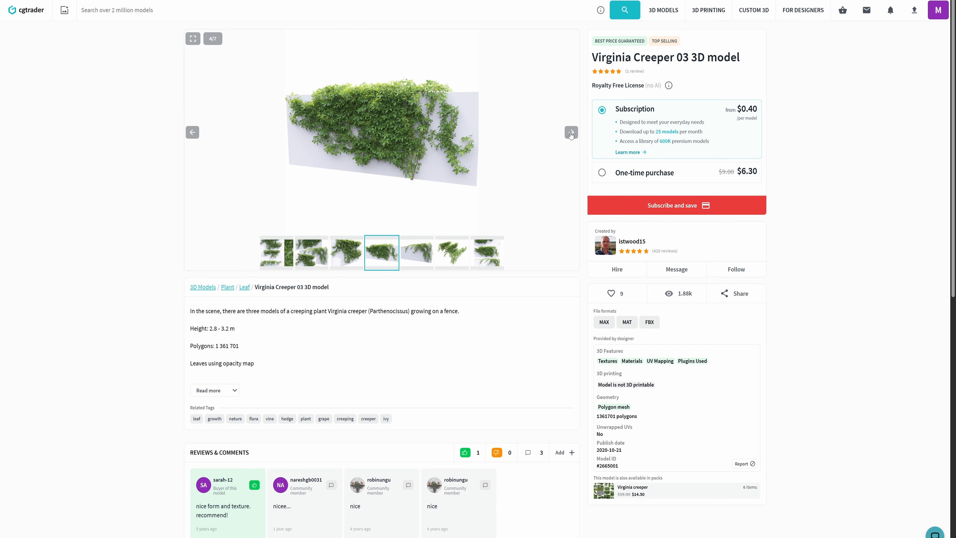
click(570, 133)
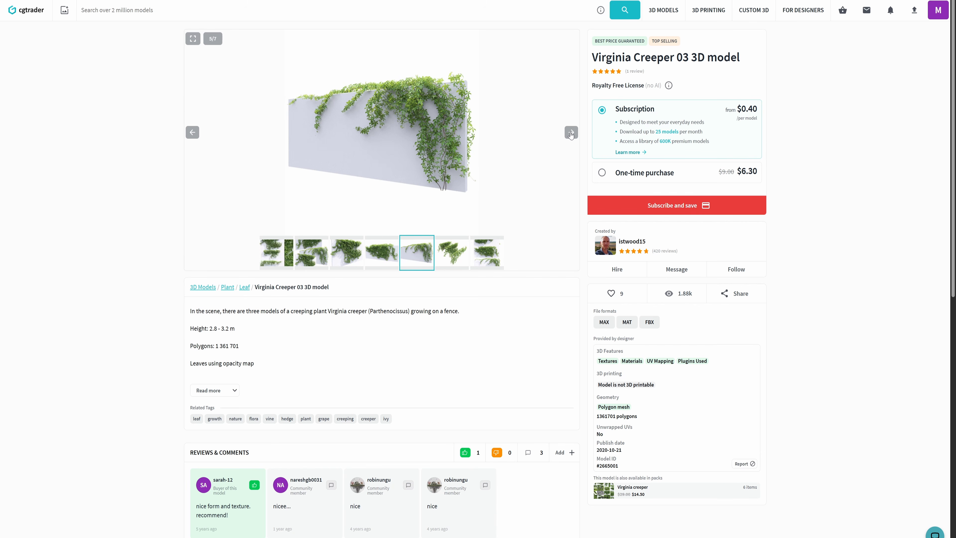
click(571, 132)
click(570, 132)
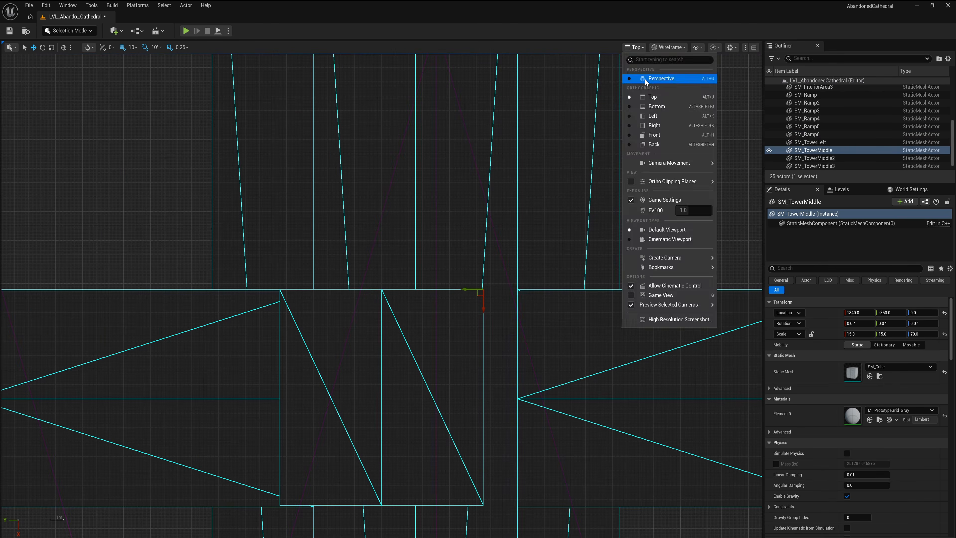
Step: In Unreal Editor, switch the top wireframe viewport to Perspective, and open the view type choices with the aisle roof pieces selected
click(646, 79)
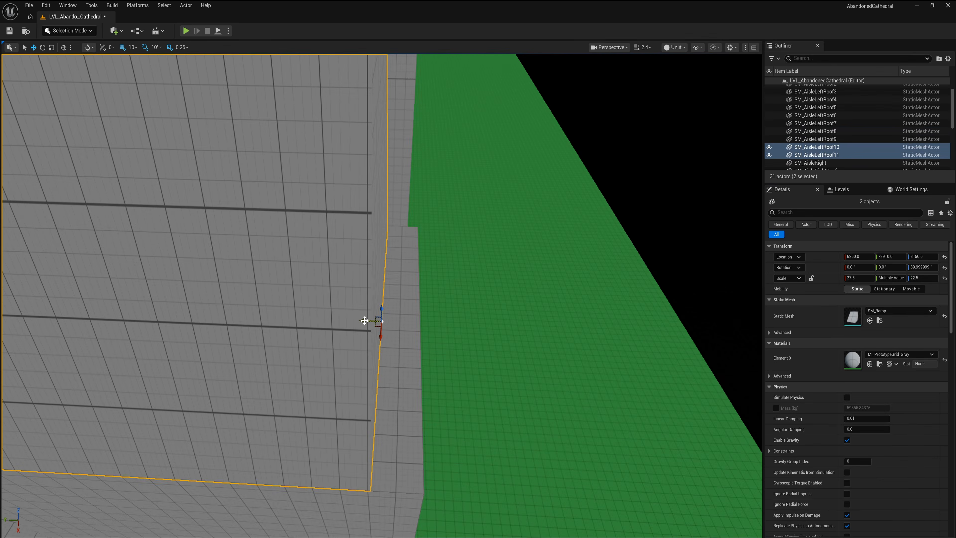
click(609, 47)
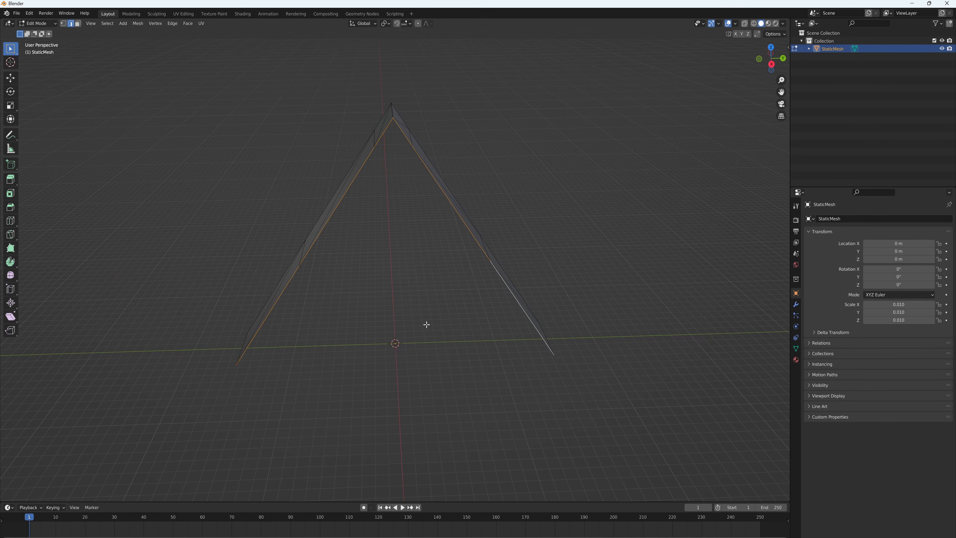
key(e)
middle_drag(427, 324, 615, 271)
click(439, 346)
key(ctrl+z)
Step: In Blender, select the open boundary edges of the roof-shaped StaticMesh, fill them with faces, and return to Object Mode
key(2)
middle_drag(250, 311, 312, 225)
alt+click(418, 359)
key(2)
middle_drag(414, 265, 328, 299)
key(f)
key(f)
key(Tab)
right_click(329, 299)
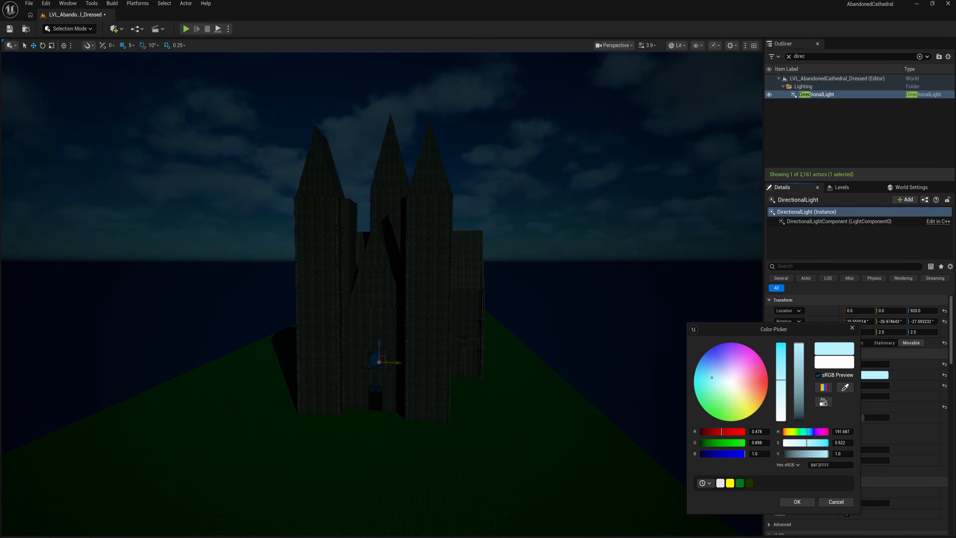
Step: In Unreal Editor, finish picking the DirectionalLight's color and open its Source Angle for editing
click(861, 385)
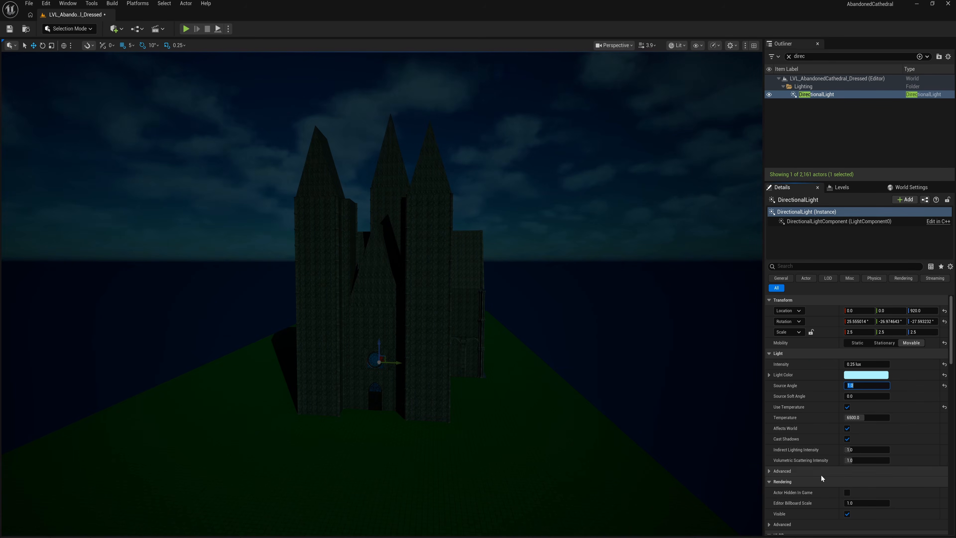